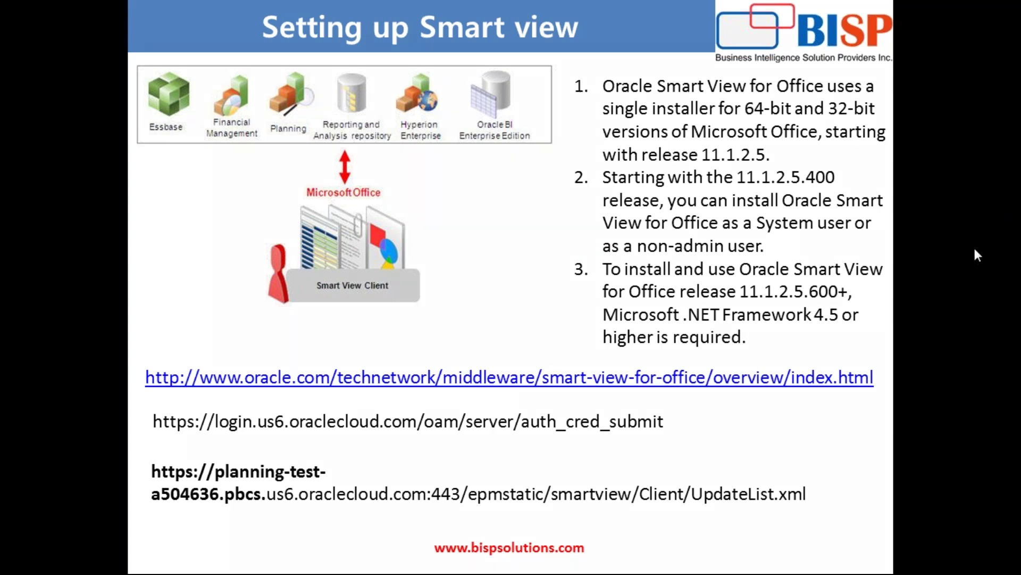
Underline the installer, version and .NET Framework requirements on slide 2 with the red pen
key("ctrl+p")
key("Escape")
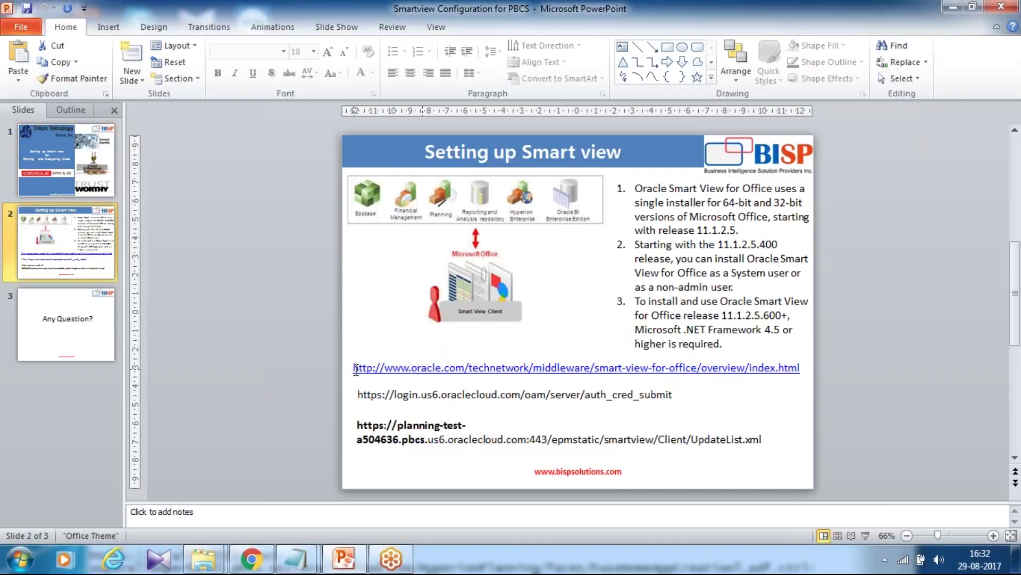
End the show, copy the Oracle Smart View overview link, and open a new Chrome tab
left_click(355, 371)
key("ctrl+a")
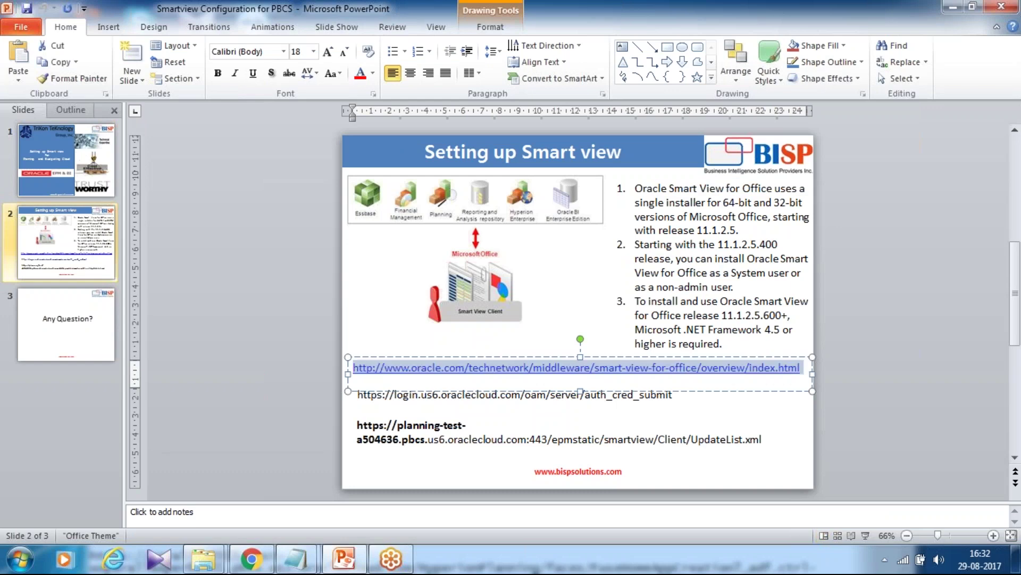
left_click(250, 558)
left_click(750, 11)
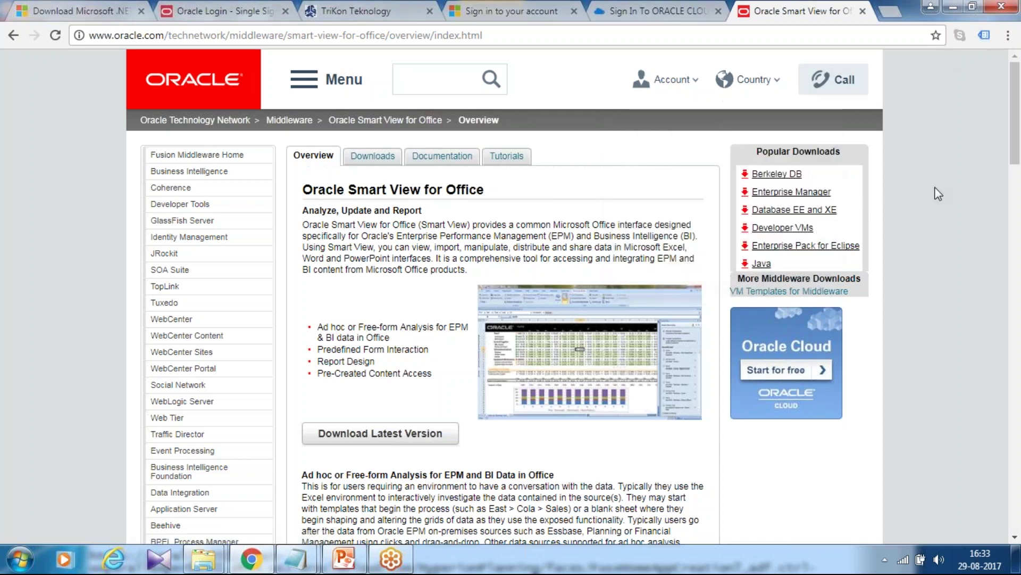
On the pasted Oracle overview page, choose Download Latest Version
scroll(442, 356, "down", 5)
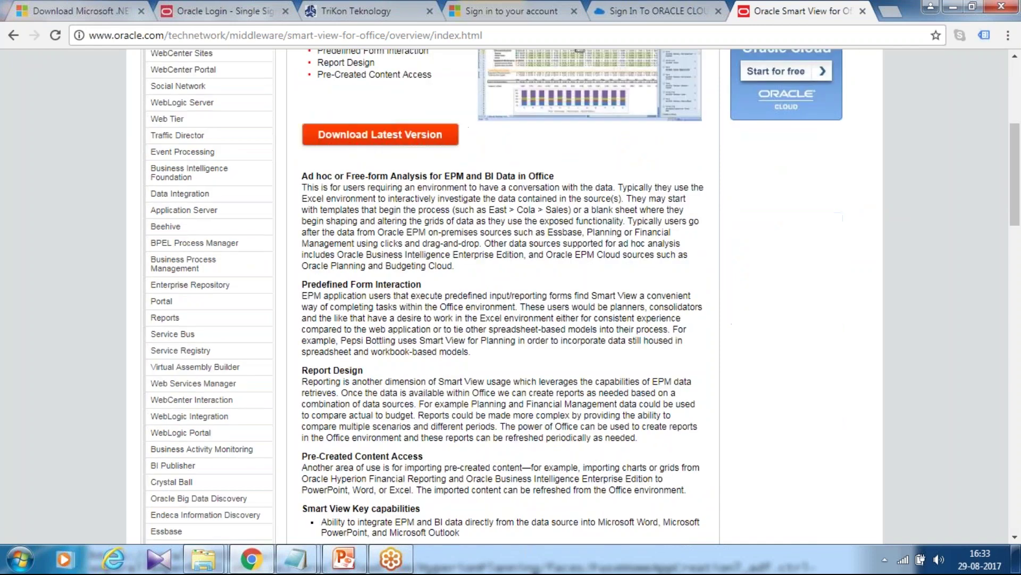
left_click(393, 134)
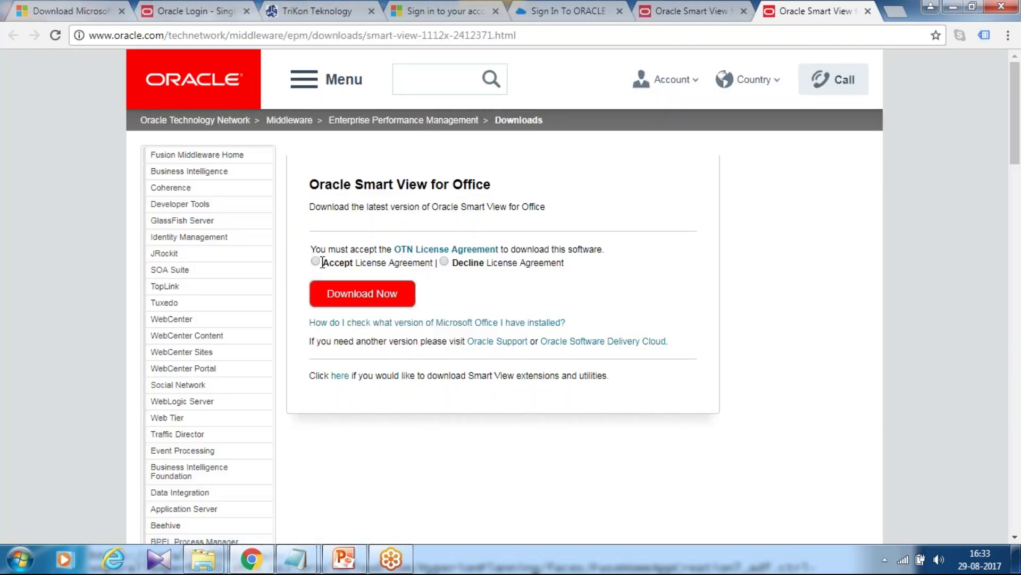
In the SOftware folder, open SVC11125710 and launch SmartView.exe
mouse_move(203, 558)
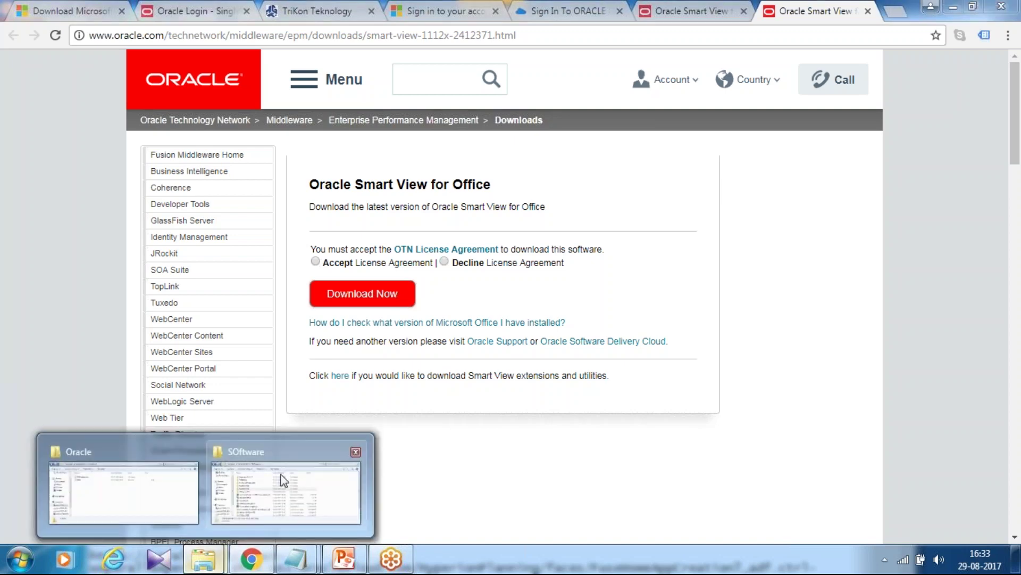
left_click(282, 481)
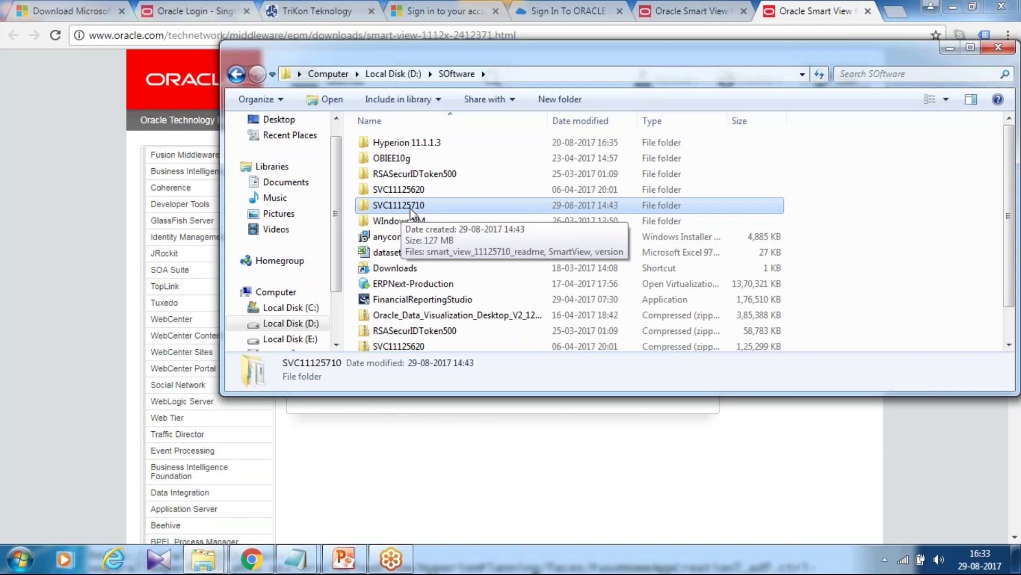
double_click(433, 206)
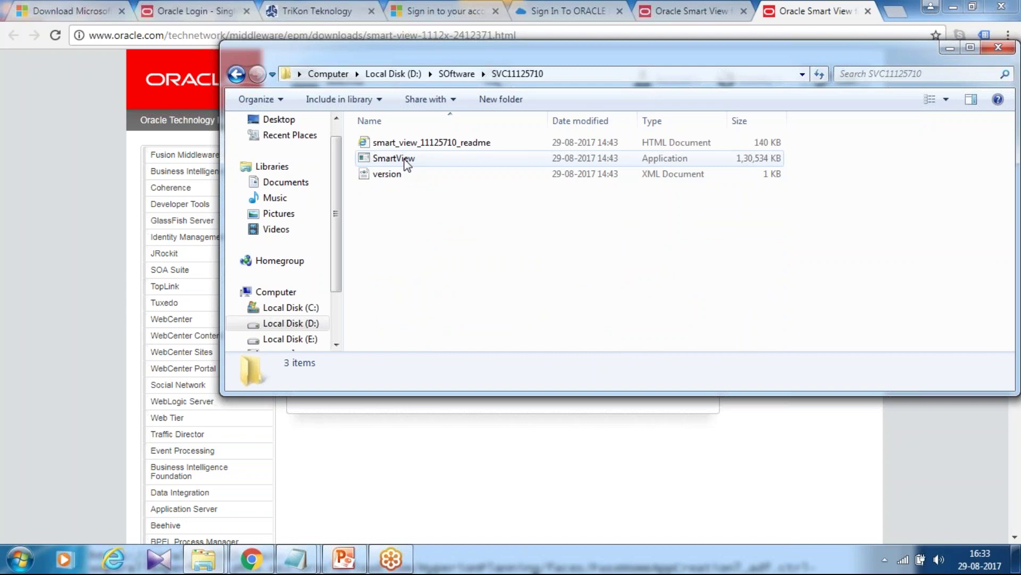
double_click(408, 162)
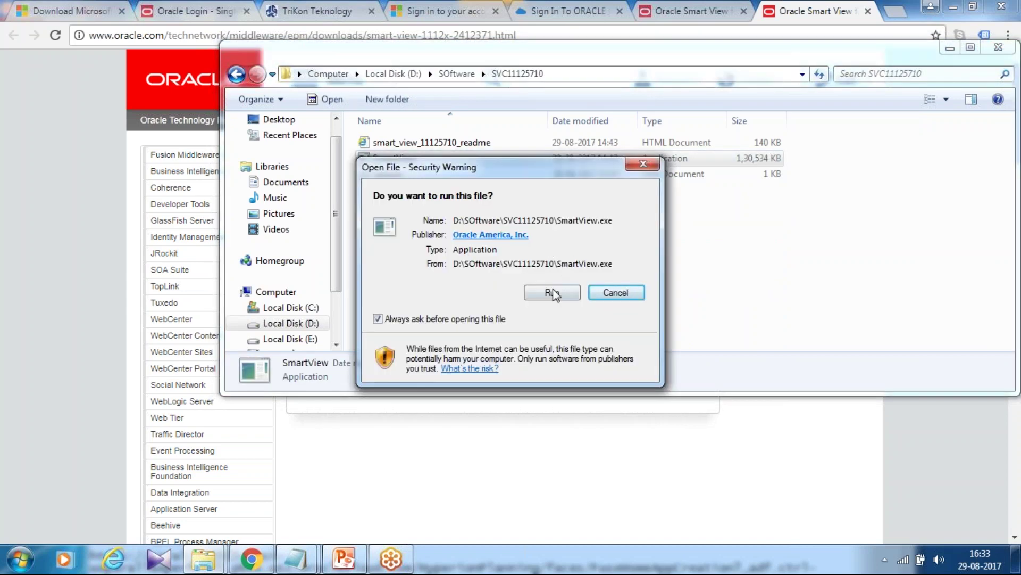
Run the installer with folder C:\Oracle\SmartView, then cancel at the close-Office warning
left_click(553, 293)
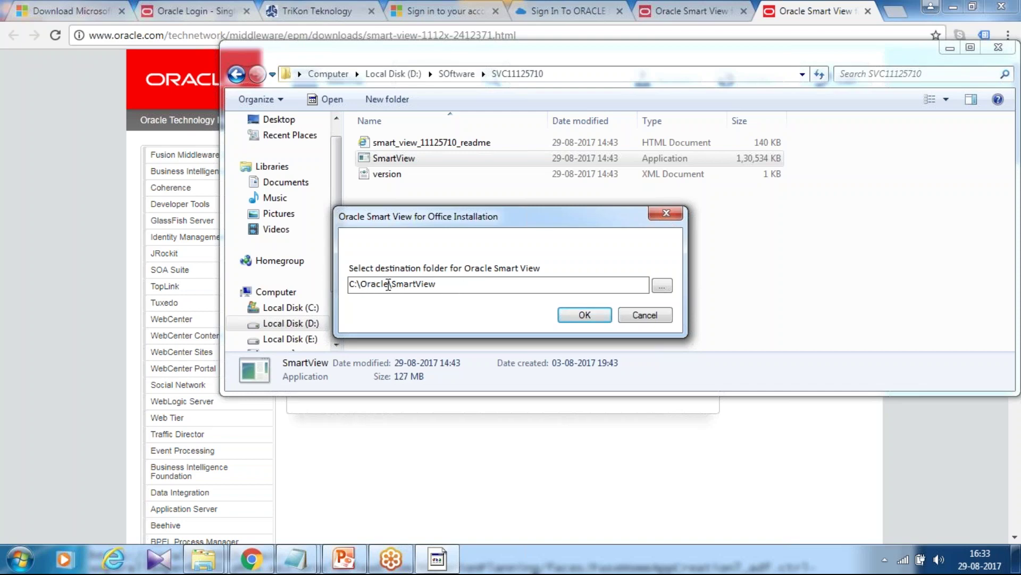
left_click(574, 314)
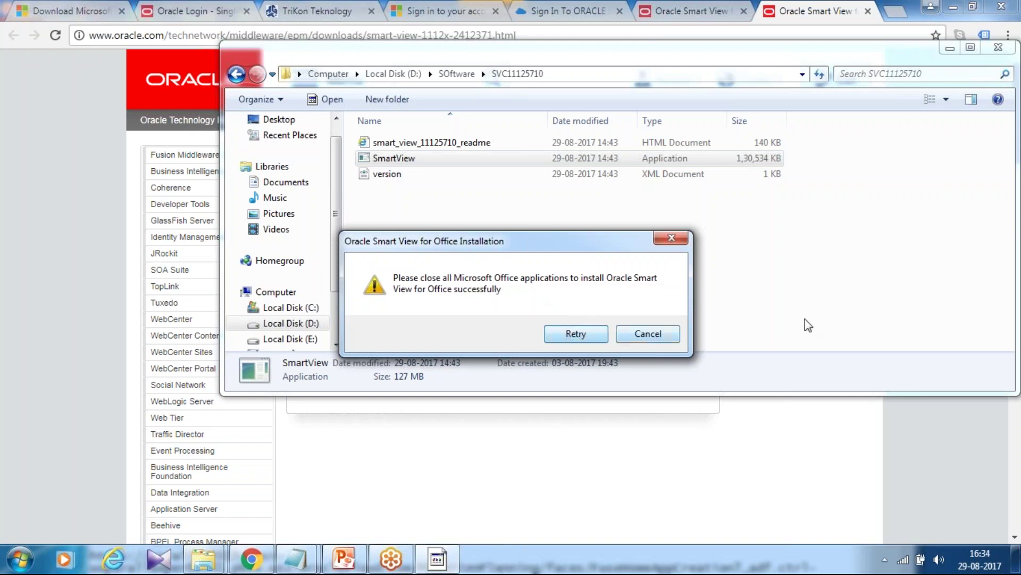
left_click(1005, 394)
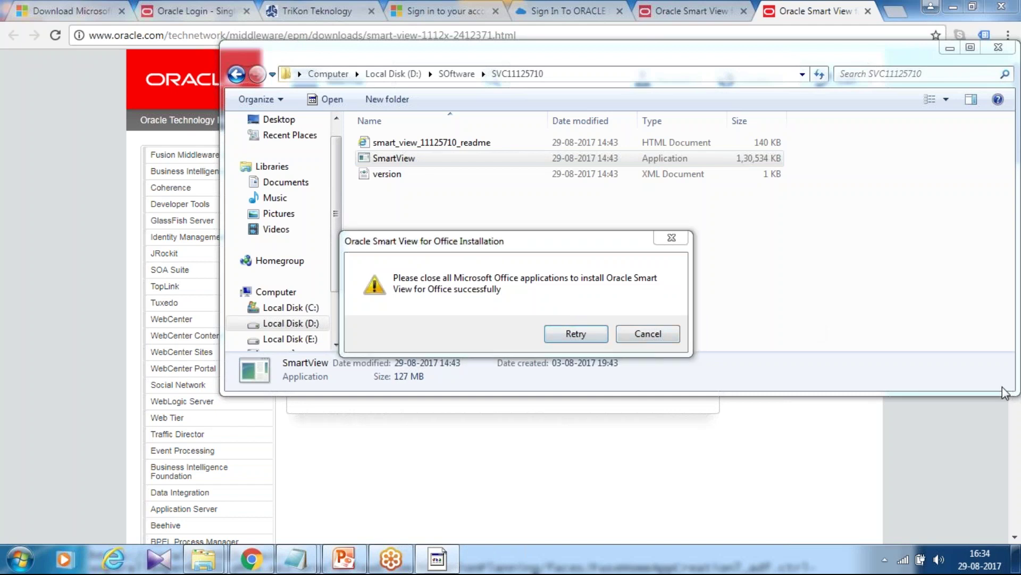
left_click(646, 335)
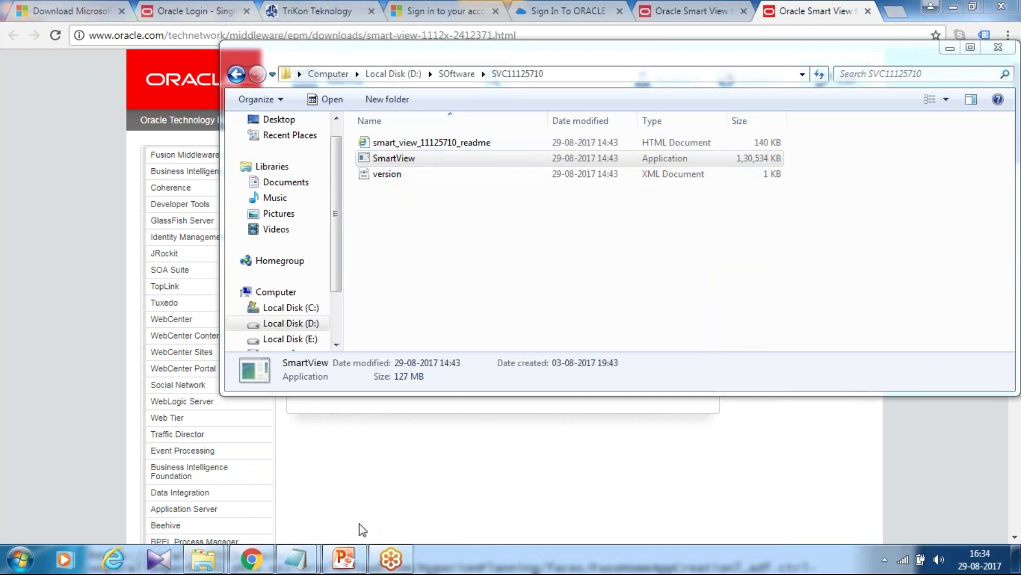
Close PowerPoint, rerun SmartView.exe into C:\Oracle\SmartView, and acknowledge the success message
left_click(344, 558)
left_click(1008, 5)
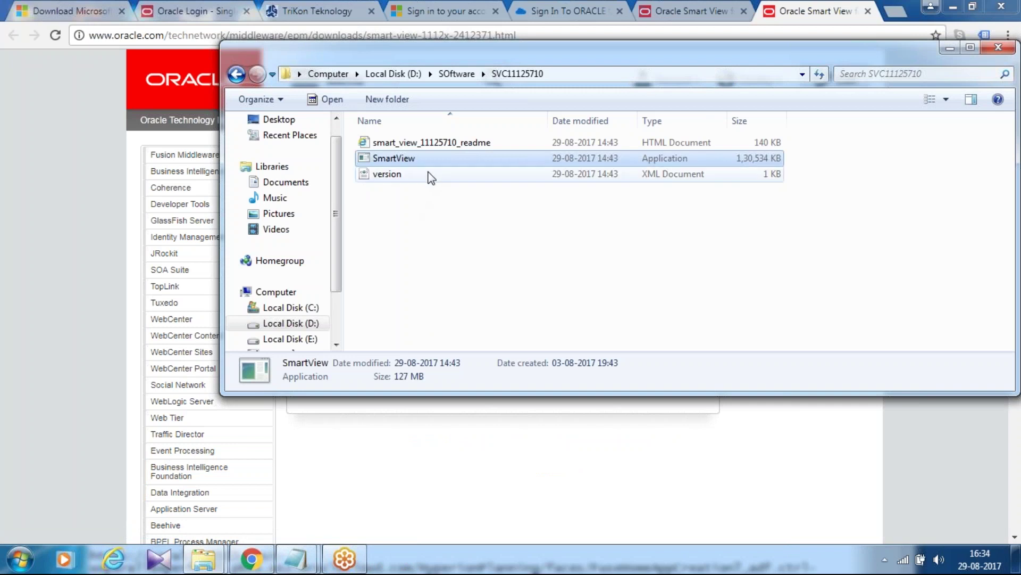
double_click(421, 159)
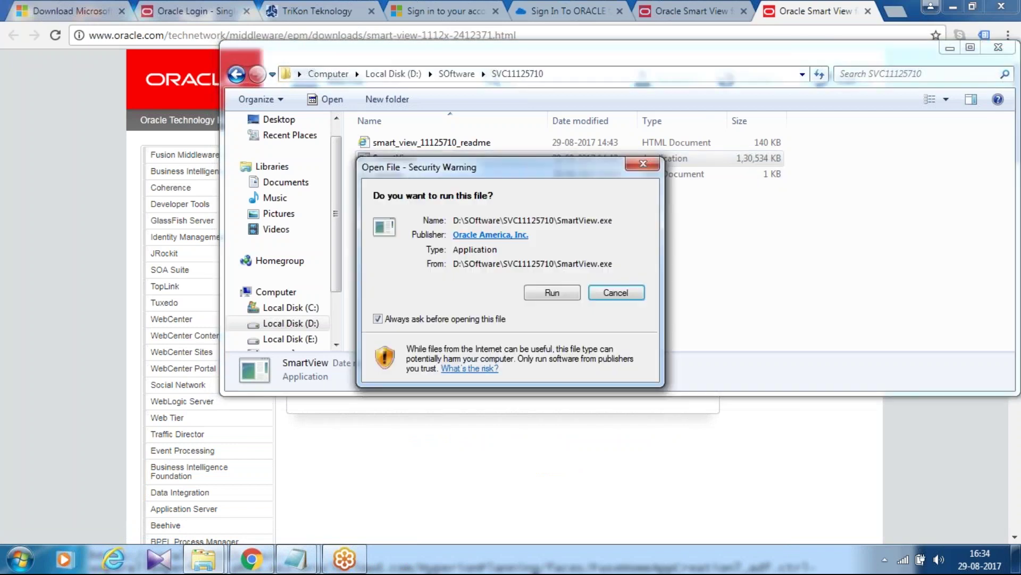
left_click(564, 298)
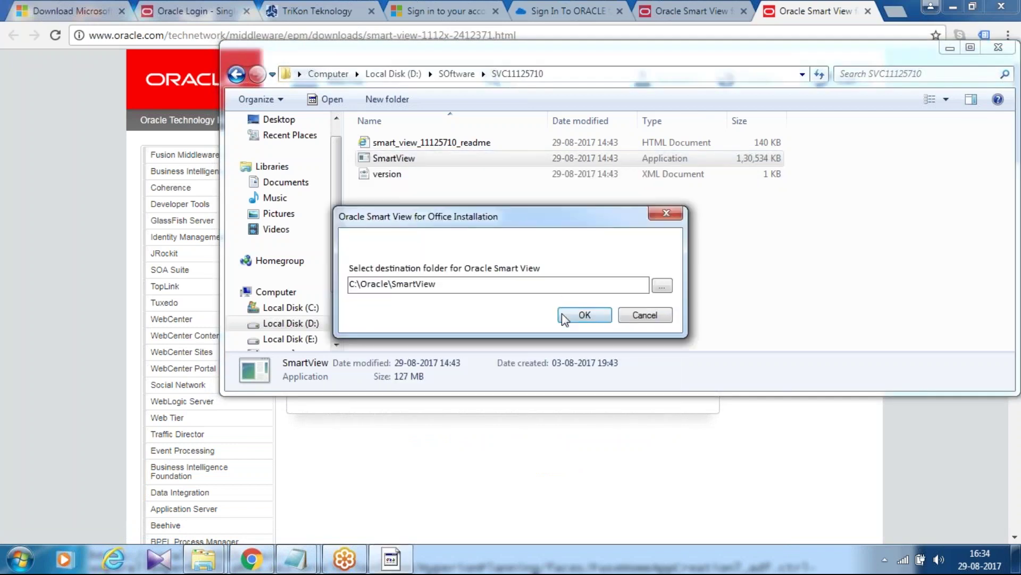
left_click(570, 314)
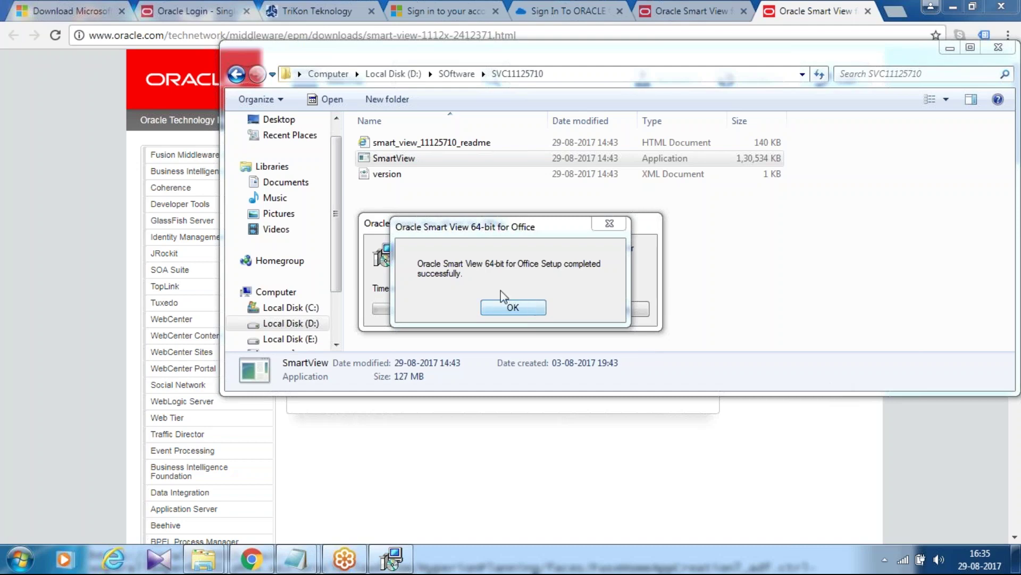
left_click(526, 304)
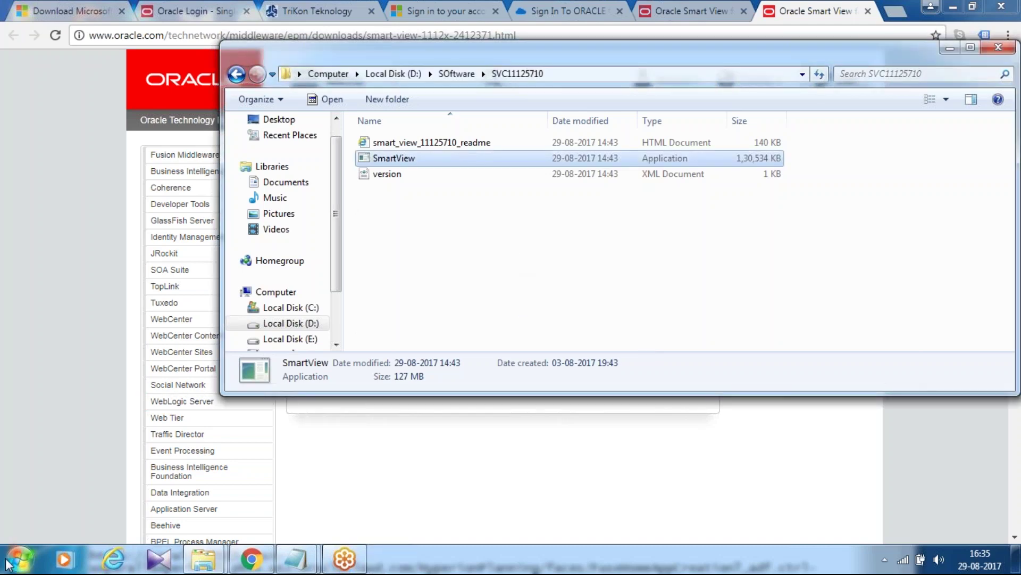
Verify Oracle Smart View 64-bit for Office 11.1.2.5.710 in Programs and Features, then close it
left_click(29, 555)
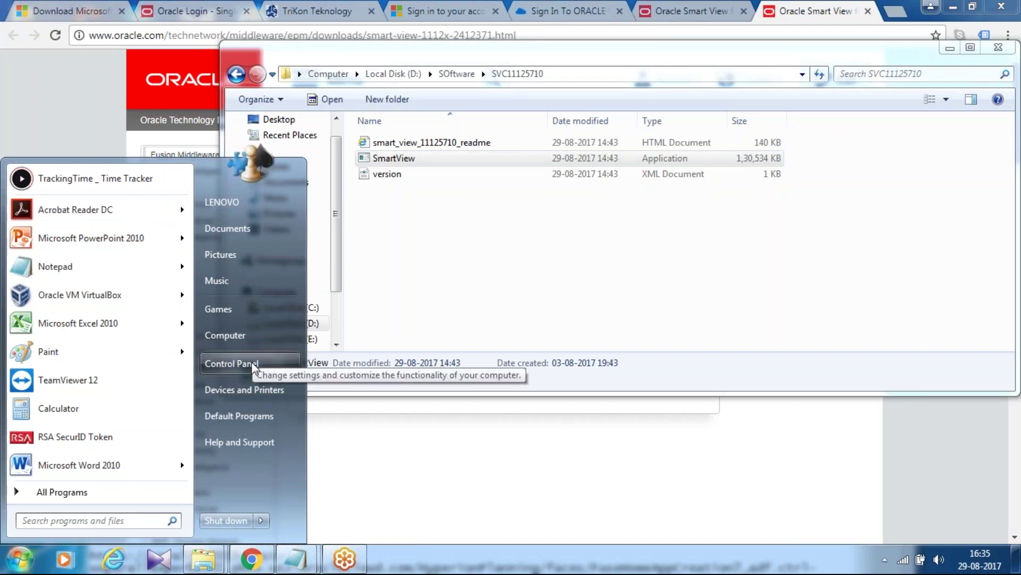
left_click(232, 364)
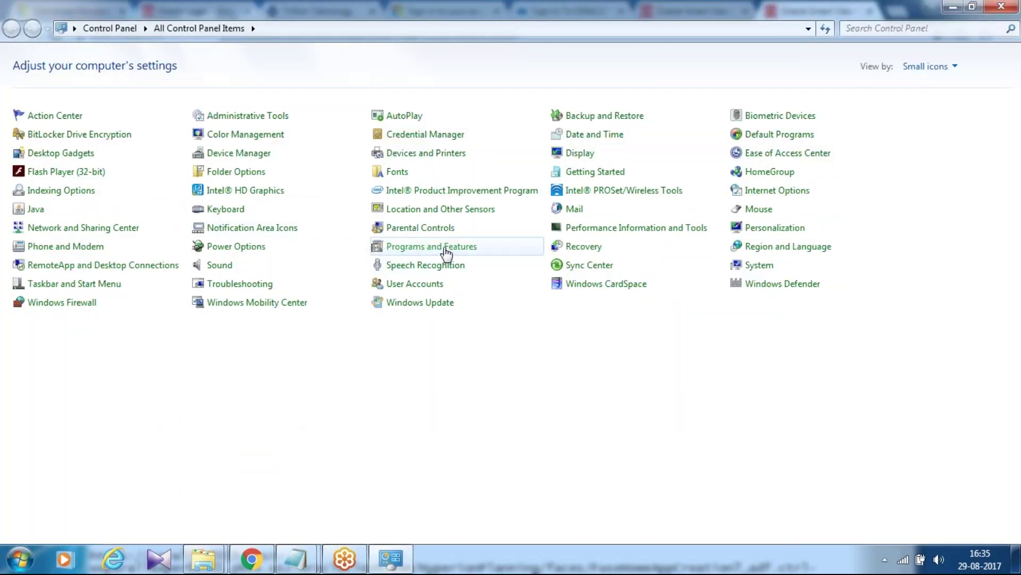
left_click(431, 246)
scroll(513, 292, "down", 8)
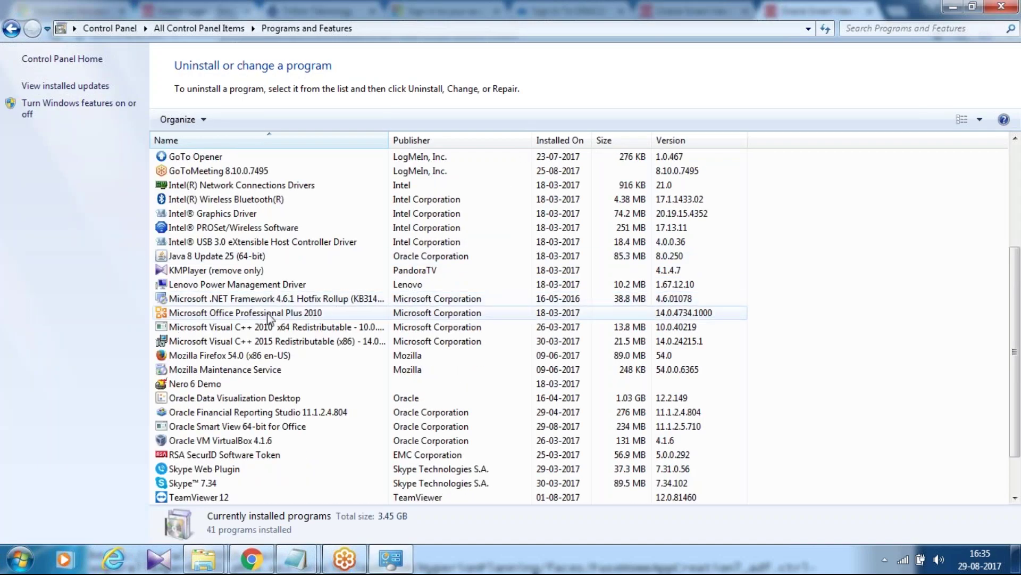
left_click(250, 342)
scroll(260, 345, "down", 2)
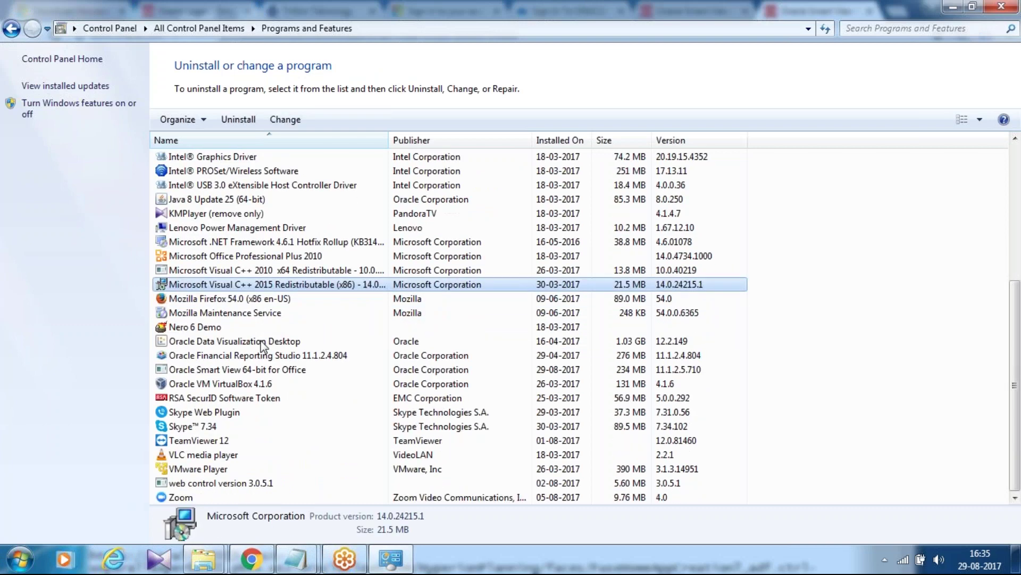
left_click(261, 370)
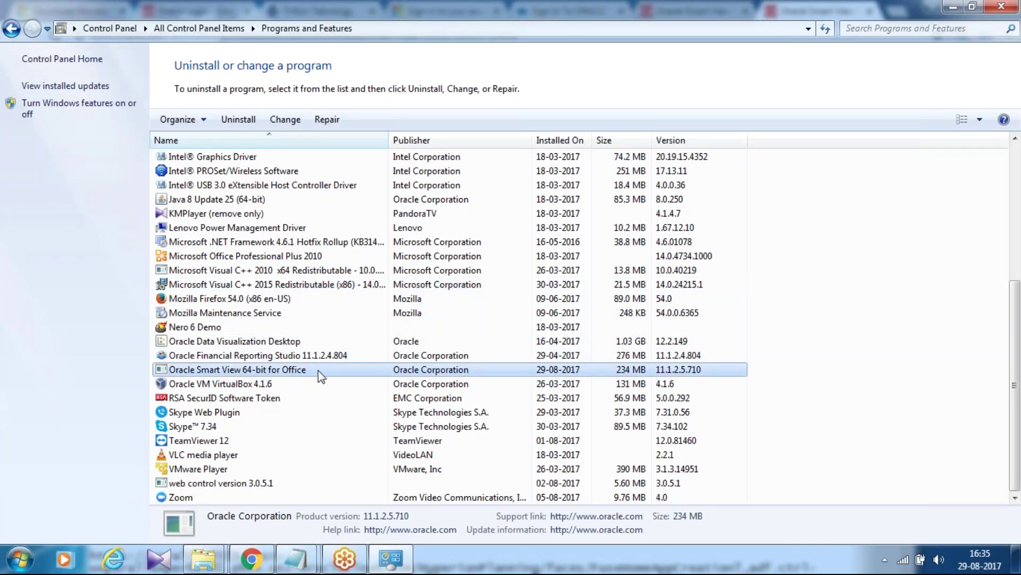
left_click(1009, 9)
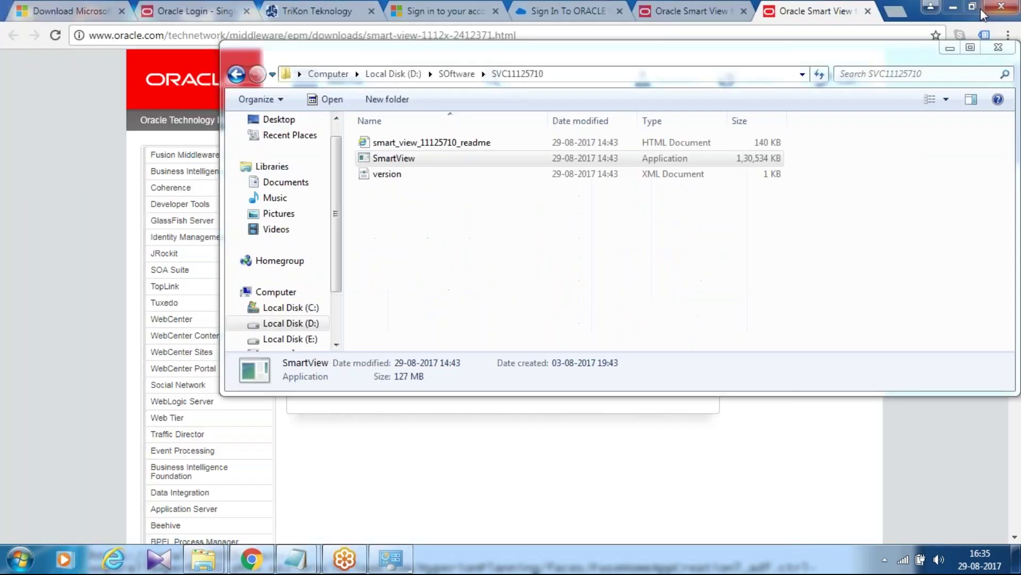
Launch Excel 2010, dismiss the Smart View add-in error, and show the Smart View ribbon
left_click(26, 560)
type("Excel")
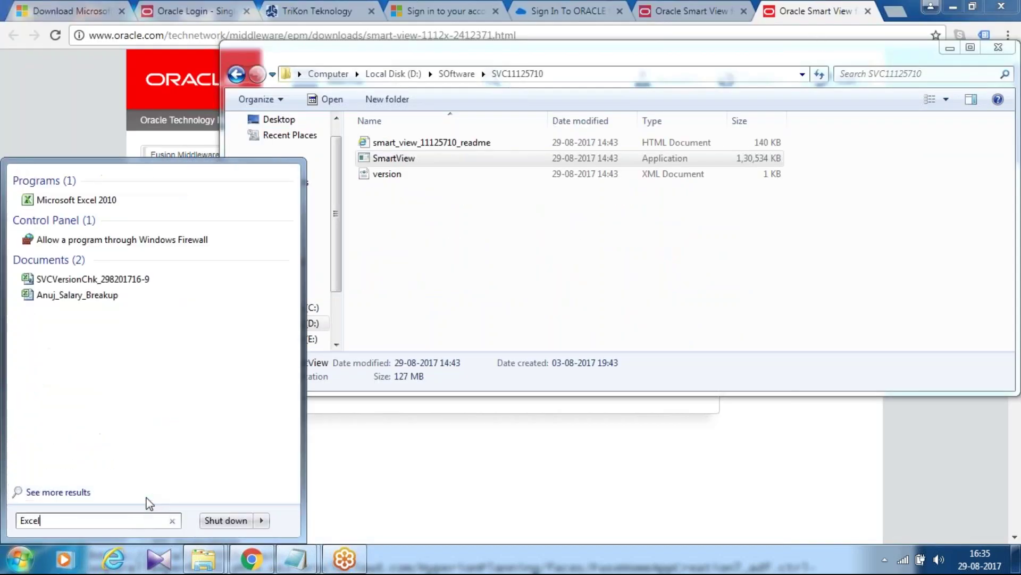
key("Return")
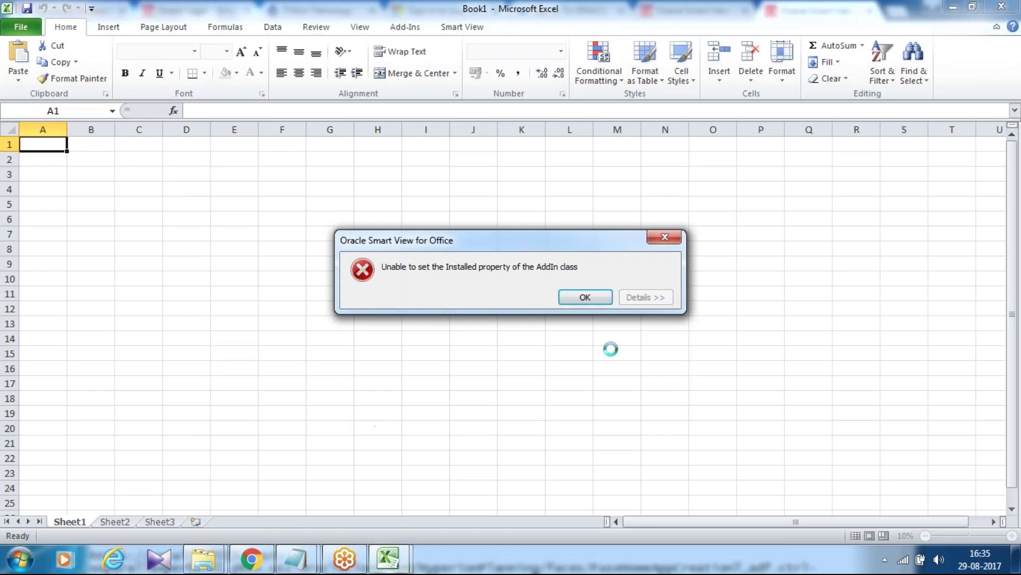
left_click(597, 301)
left_click(461, 27)
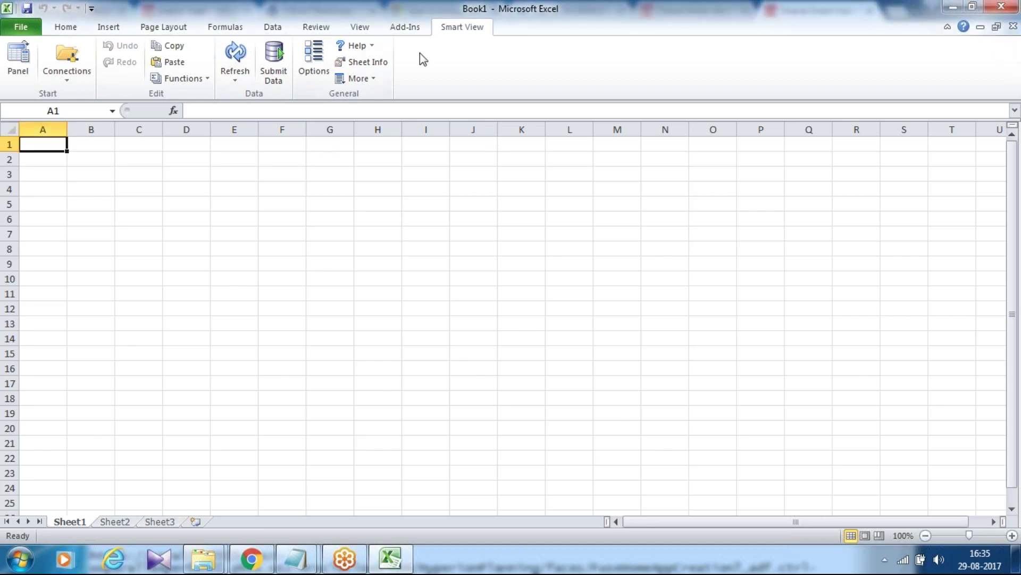
Leave Excel and bring up the Start menu to reopen PowerPoint
left_click(307, 559)
mouse_move(360, 558)
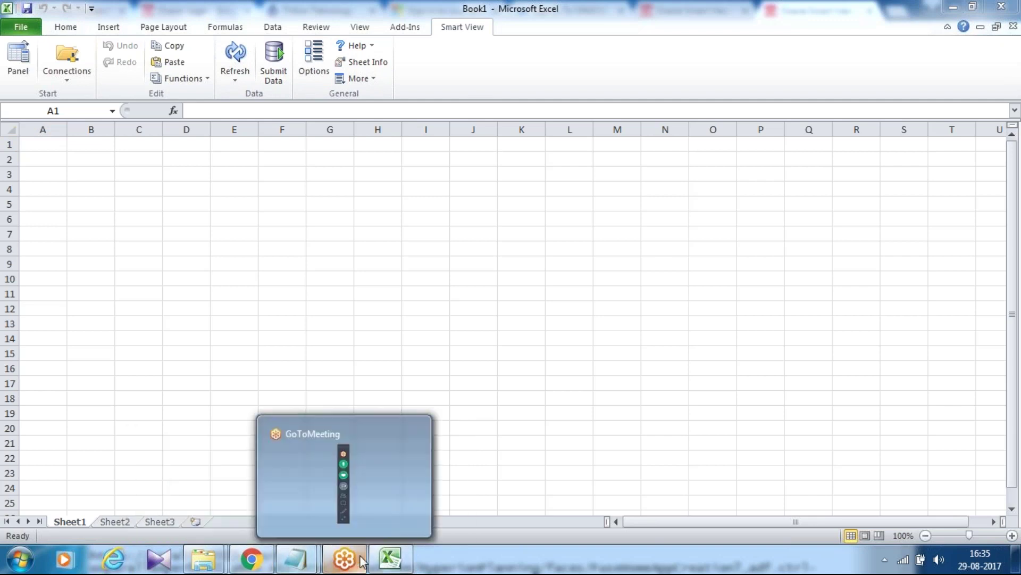
left_click(21, 558)
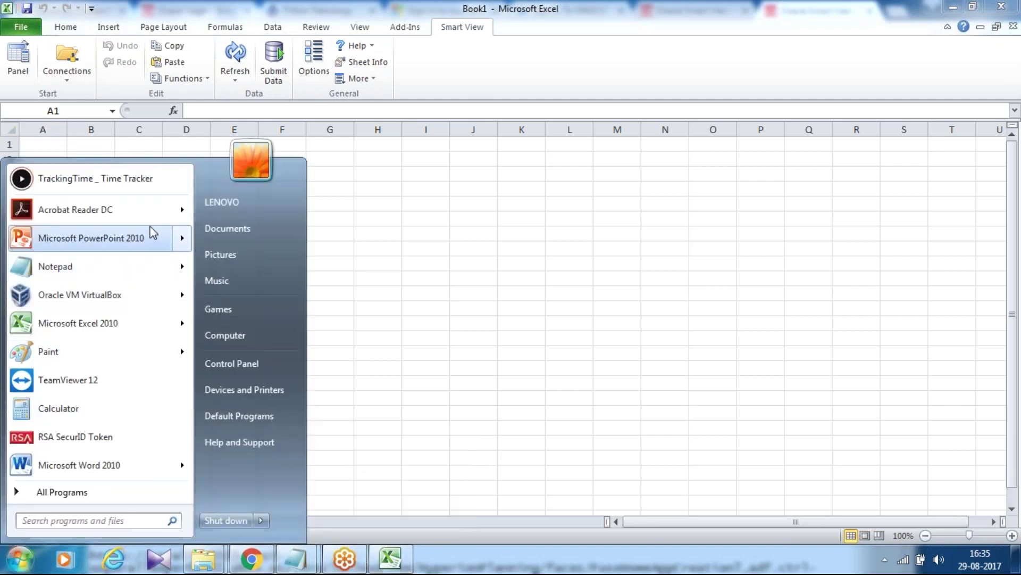
Open the recent Smartview Configuration deck and present slide 2 from the current slide
mouse_move(181, 238)
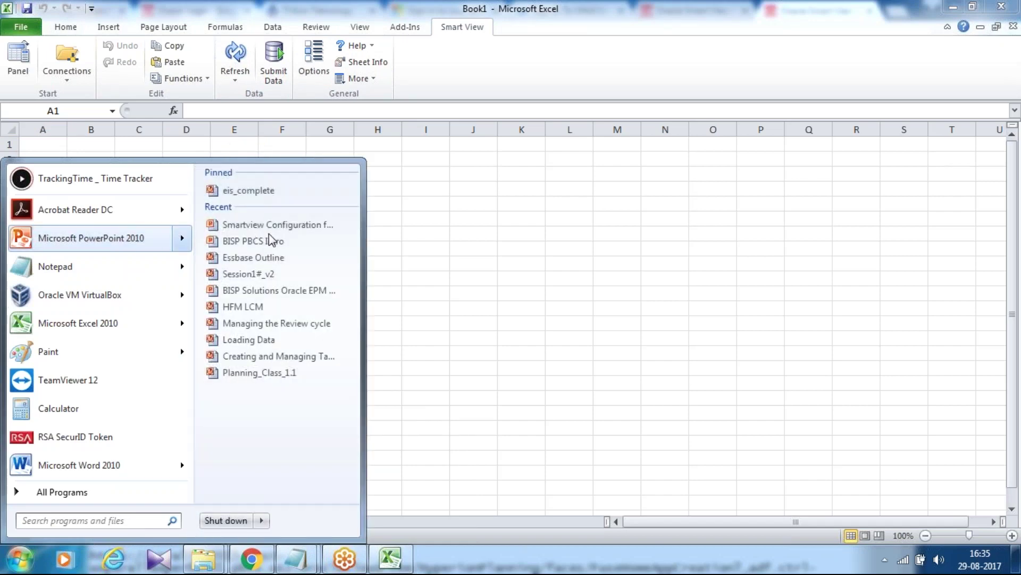
left_click(279, 226)
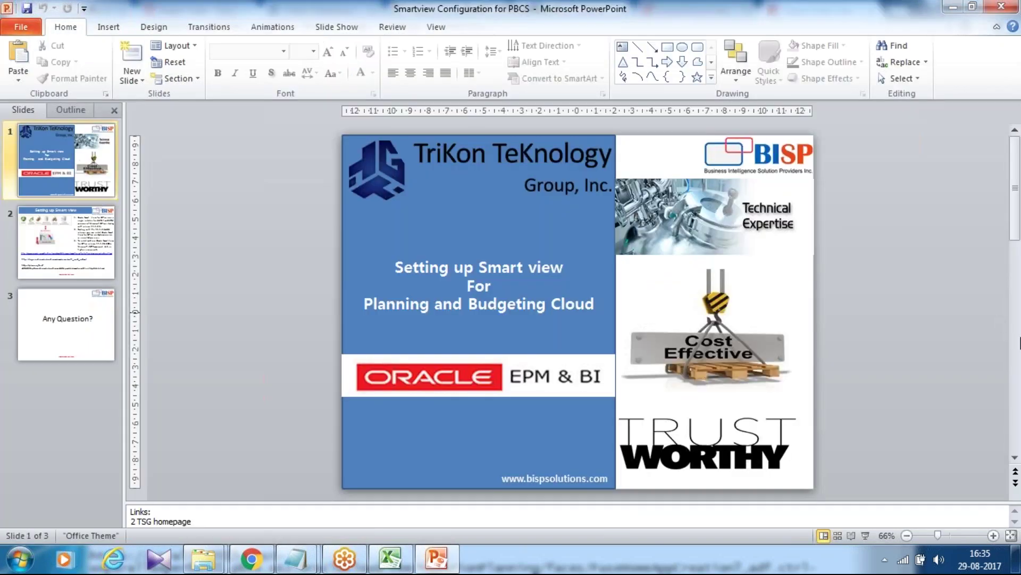
scroll(1006, 394, "down", 1)
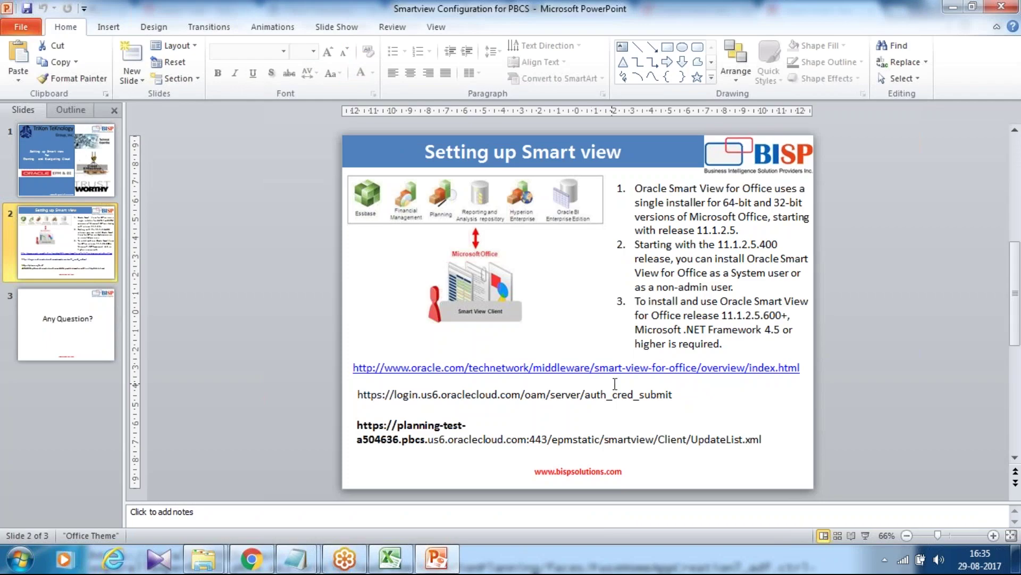
key("shift+F5")
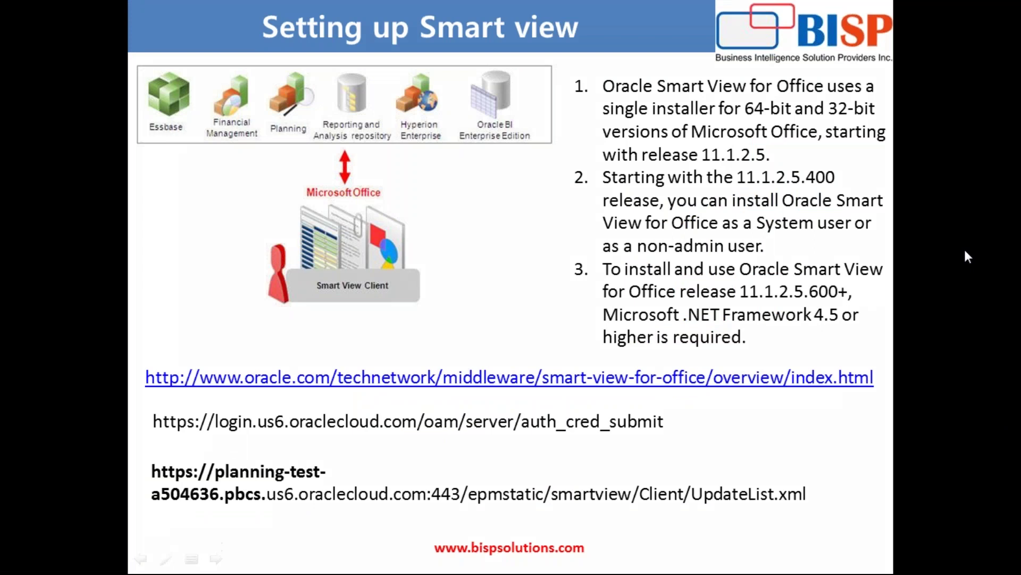
Ink then erase slide 2, select the planning-test server URL, and return to Excel
key("ctrl+p")
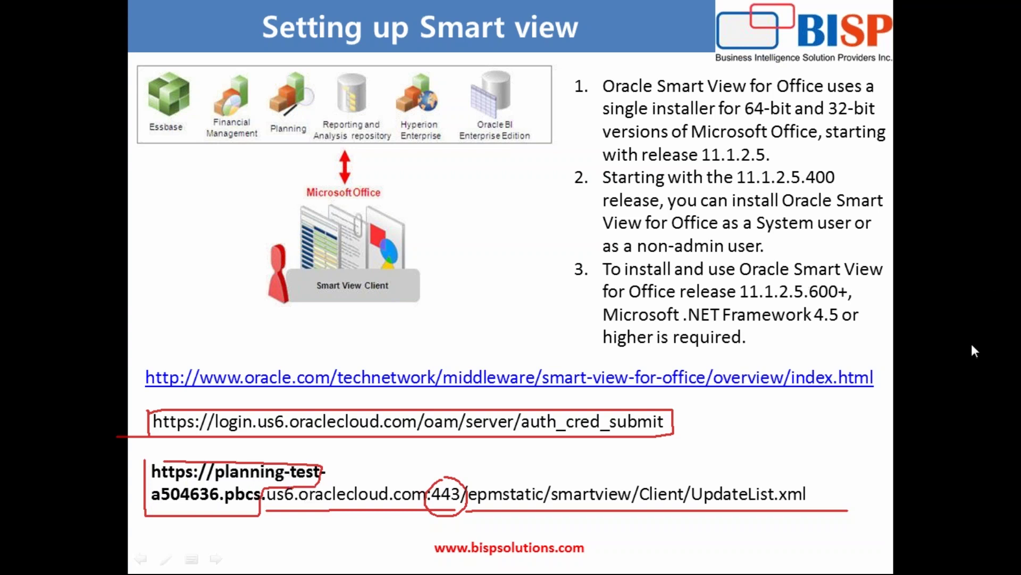
key("e")
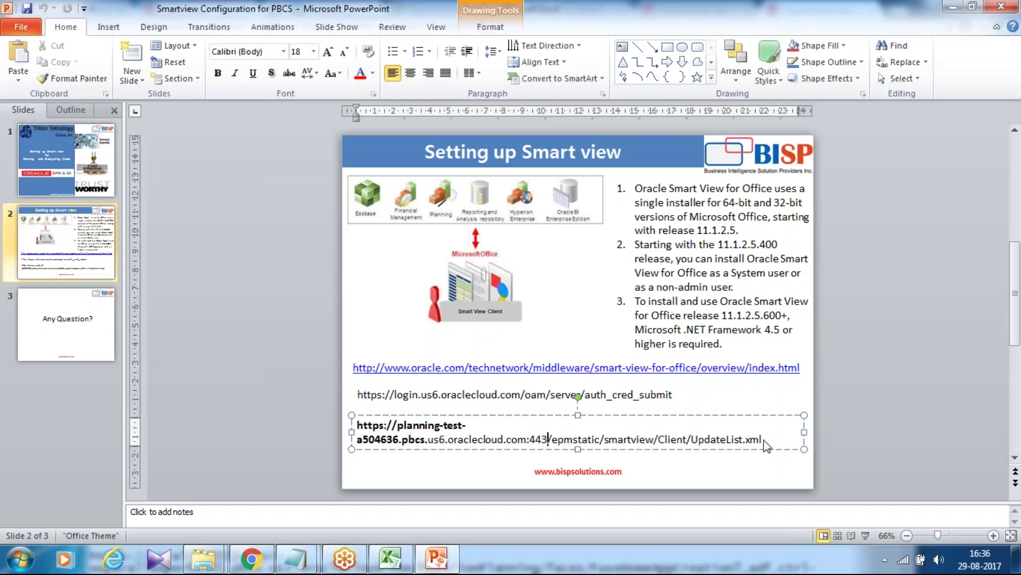
left_click_drag(769, 440, 364, 424)
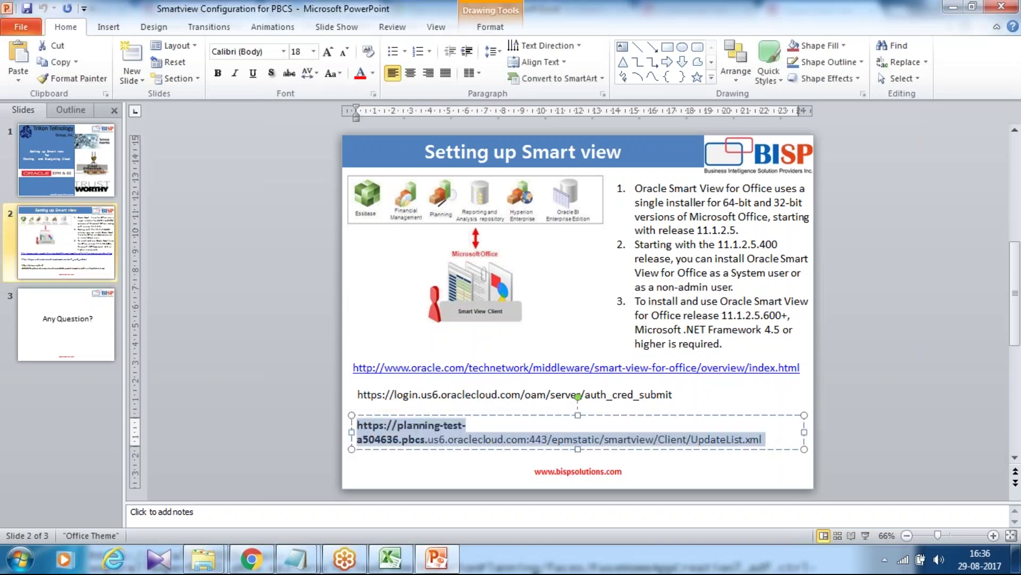
left_click(390, 558)
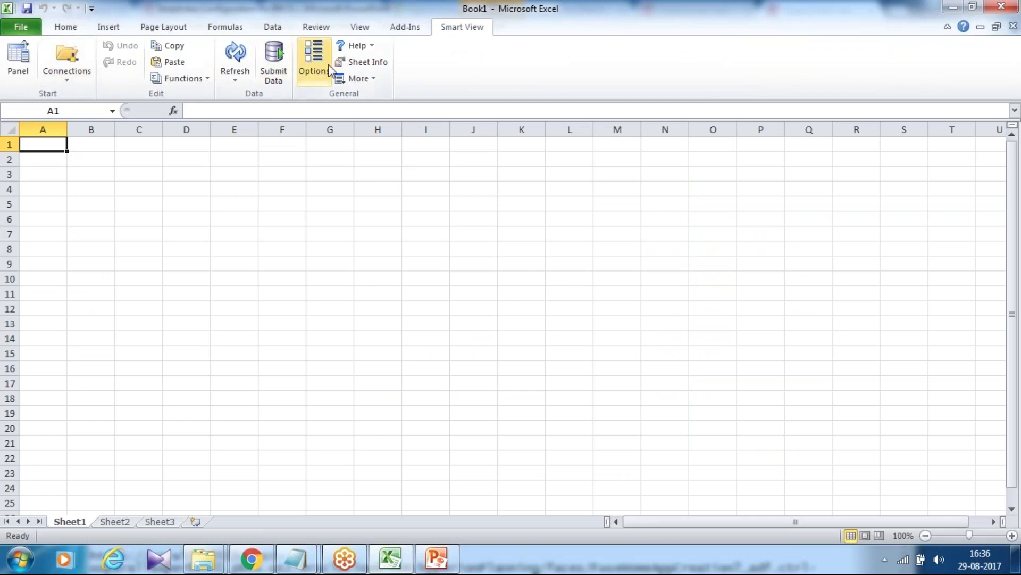
Connect privately to the planning-test PBCS server via the pasted UpdateList.xml URL and expand the Vision application
left_click(18, 58)
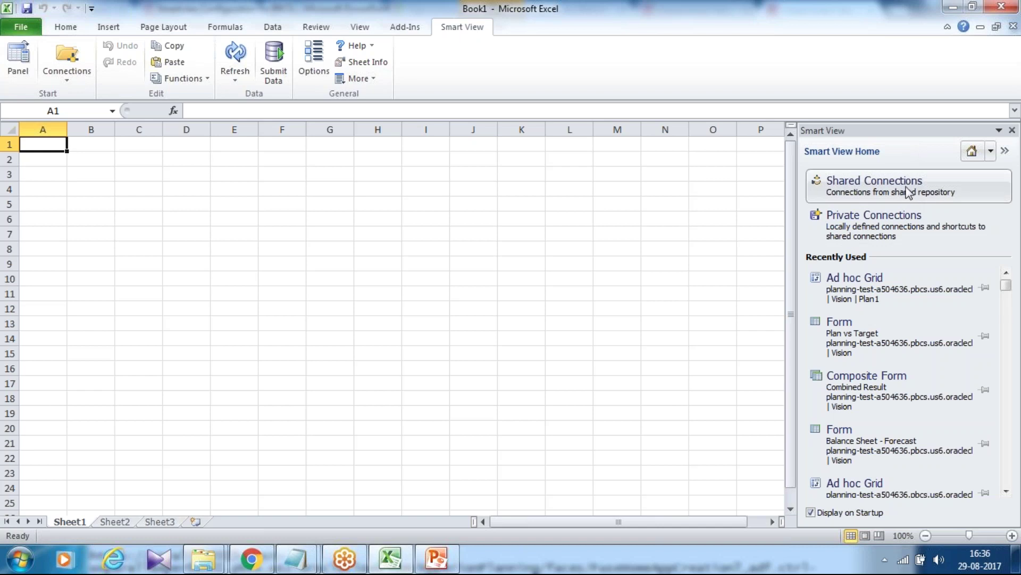
left_click(889, 218)
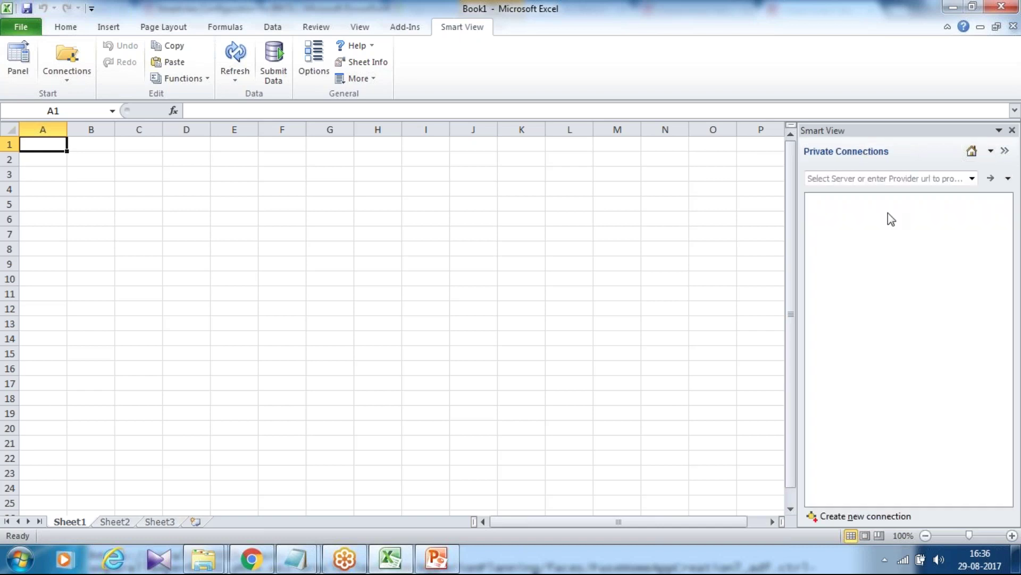
left_click(888, 181)
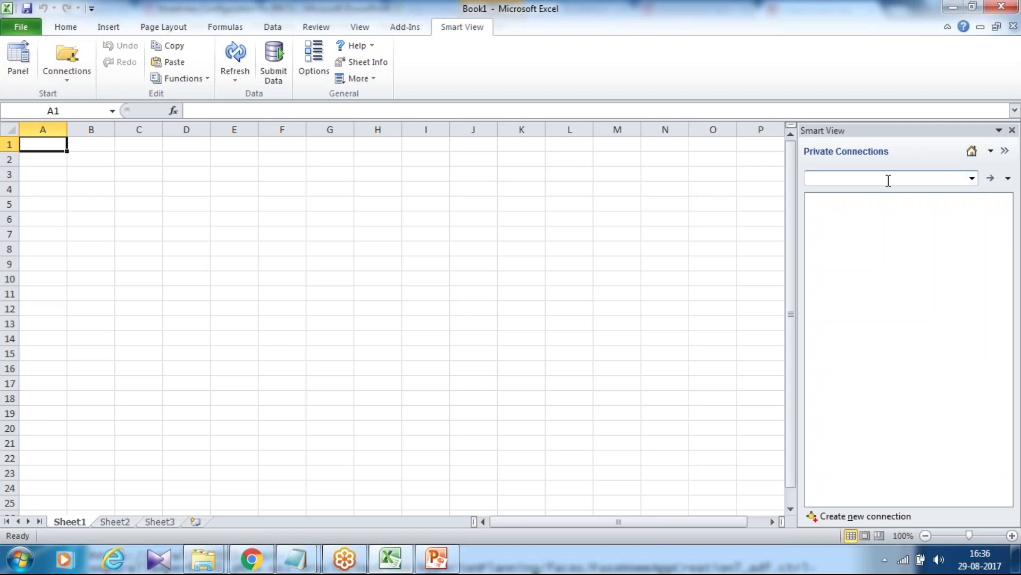
key("ctrl+v")
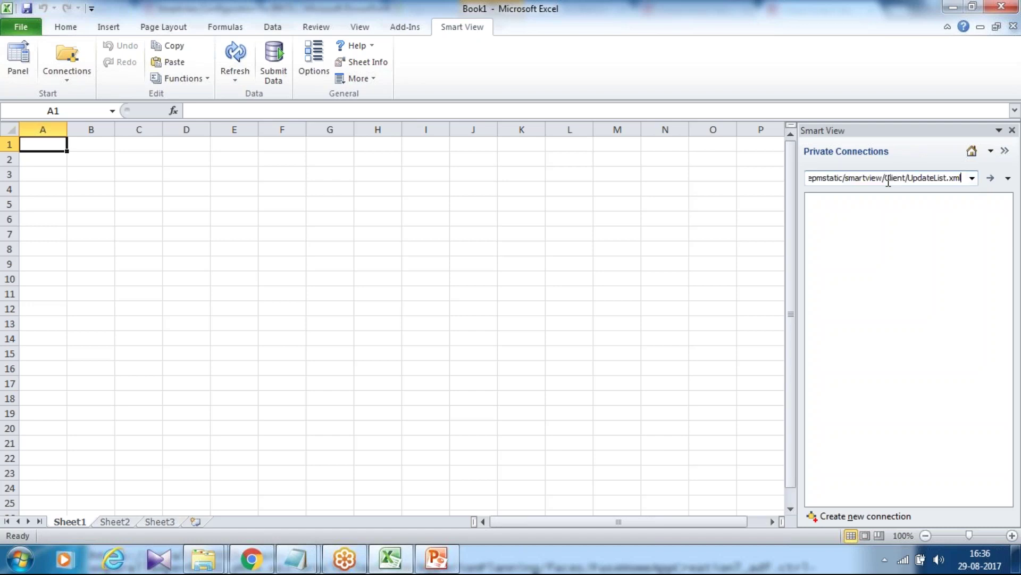
key("Return")
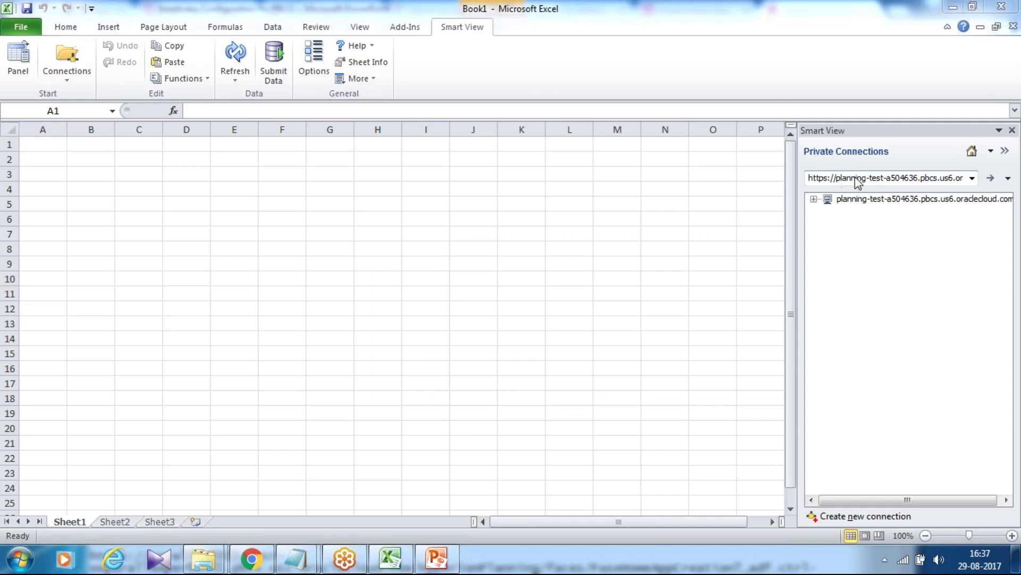
left_click(814, 200)
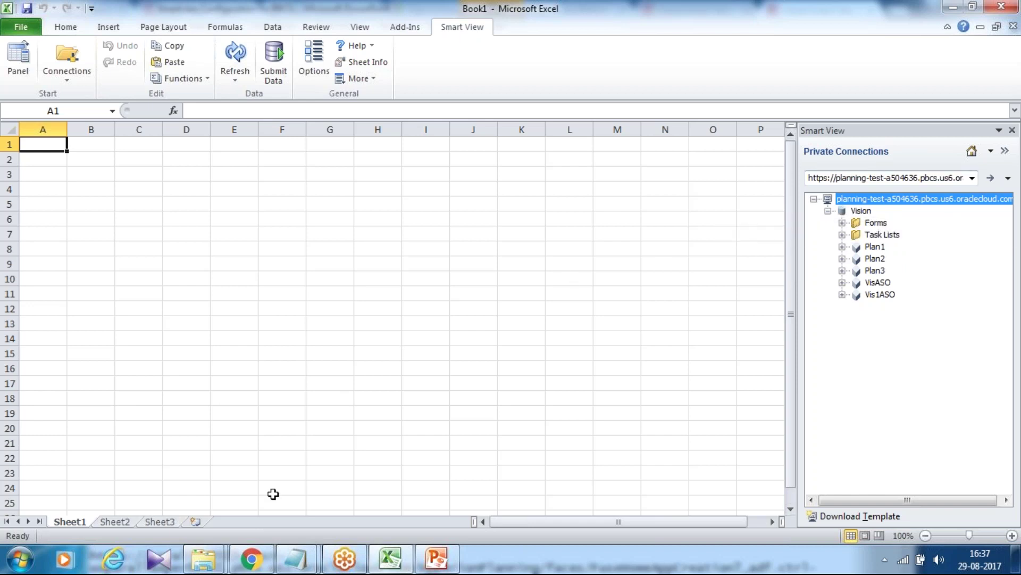
Sign in to Oracle Cloud in Chrome, resubmitting after the reload, and launch the planning-test service
left_click(266, 558)
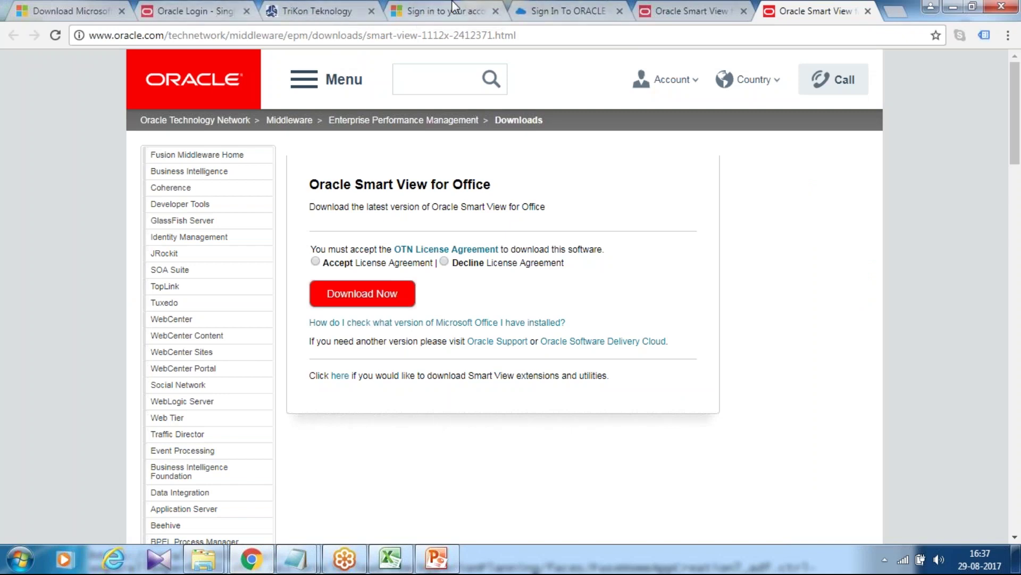
left_click(554, 11)
left_click(444, 426)
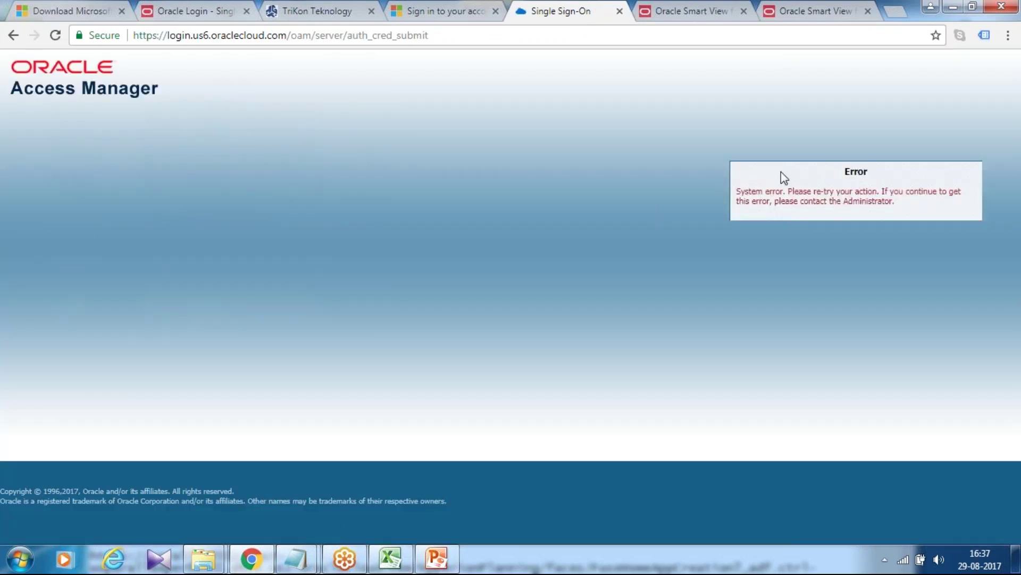
left_click(59, 33)
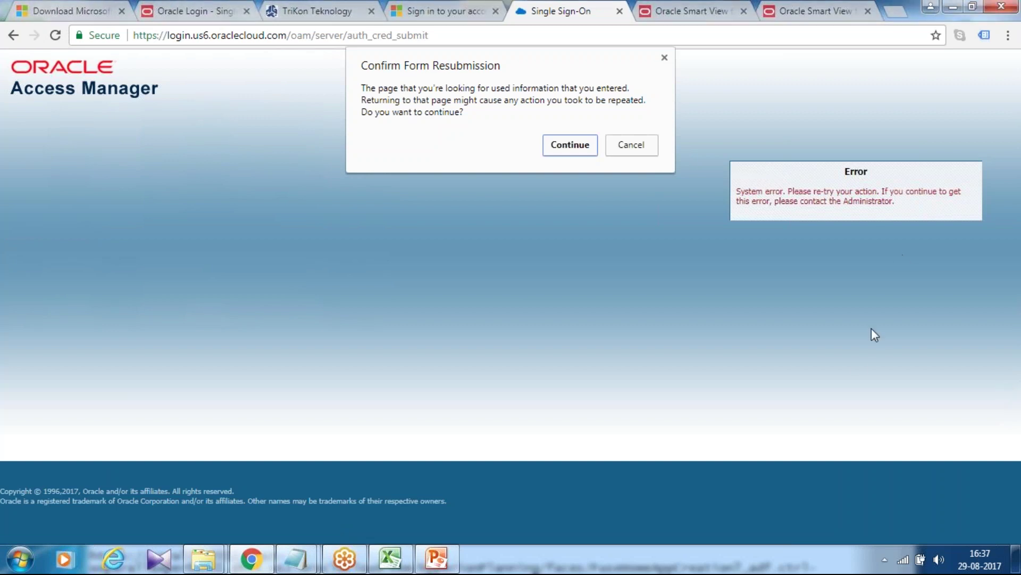
key("Return")
scroll(481, 375, "down", 5)
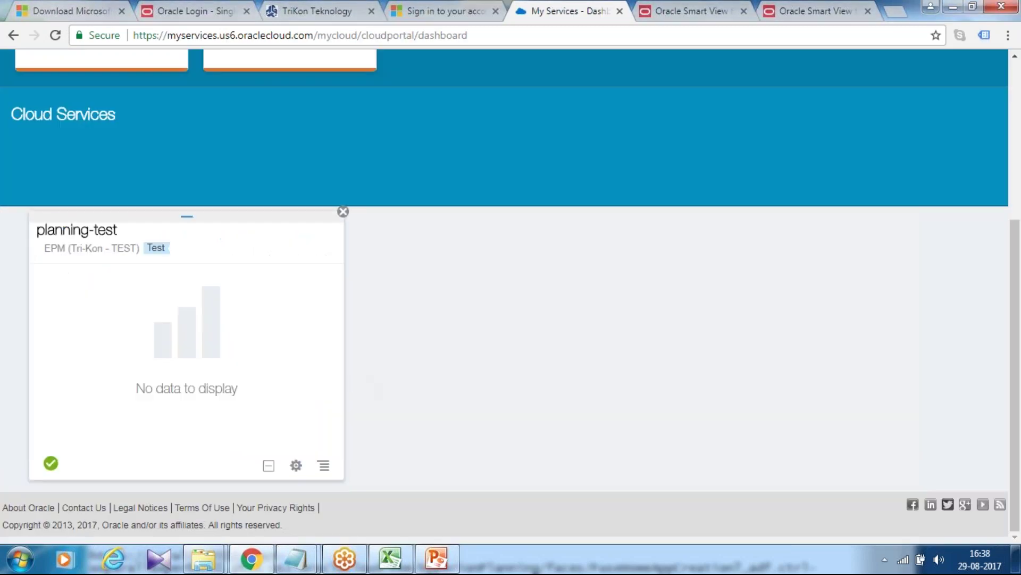
left_click(113, 233)
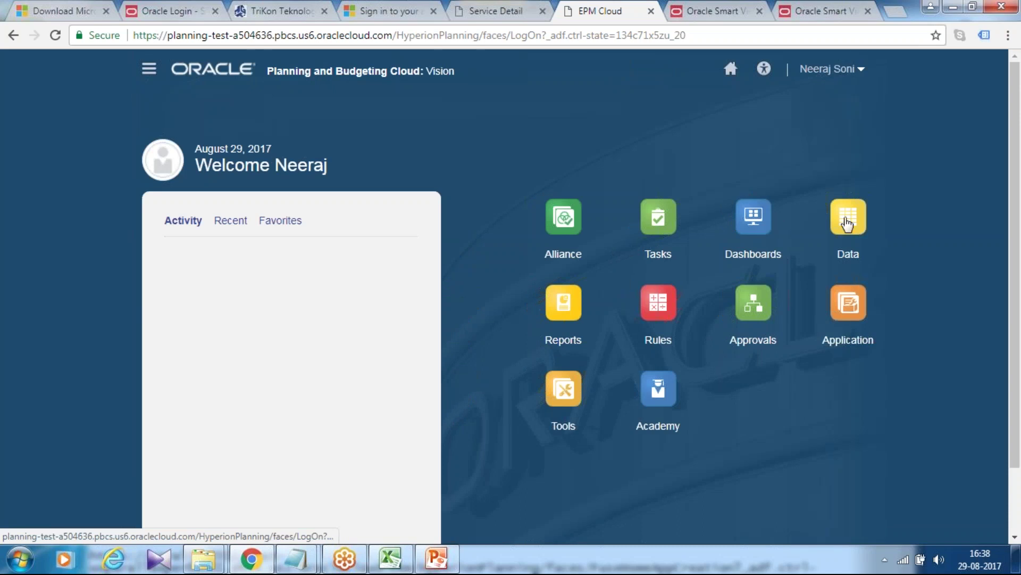
Open the Balance Sheet - Forecast form from the Forecast folder under Data
left_click(847, 224)
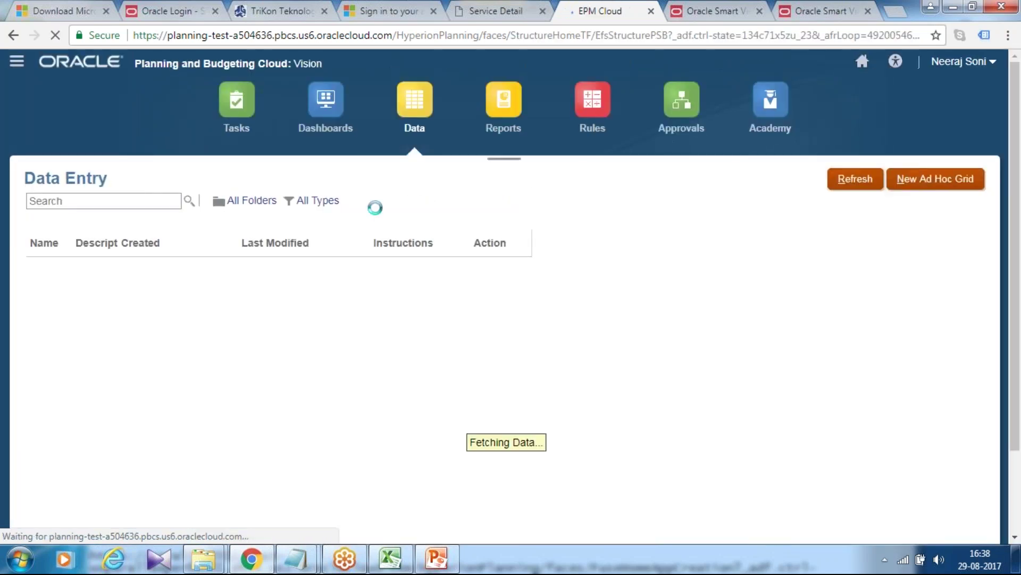
left_click(47, 355)
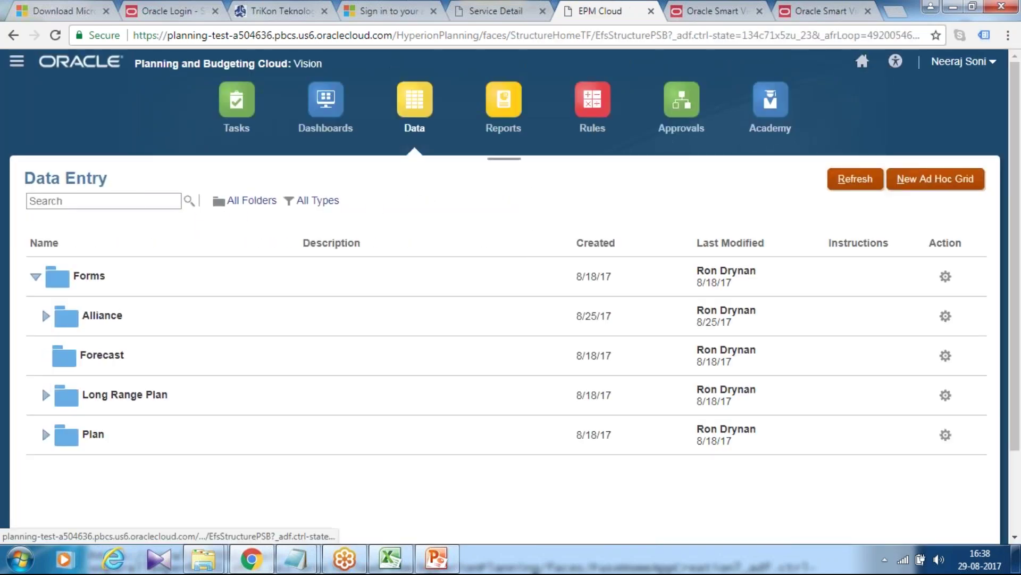
scroll(244, 316, "down", 3)
scroll(182, 282, "up", 2)
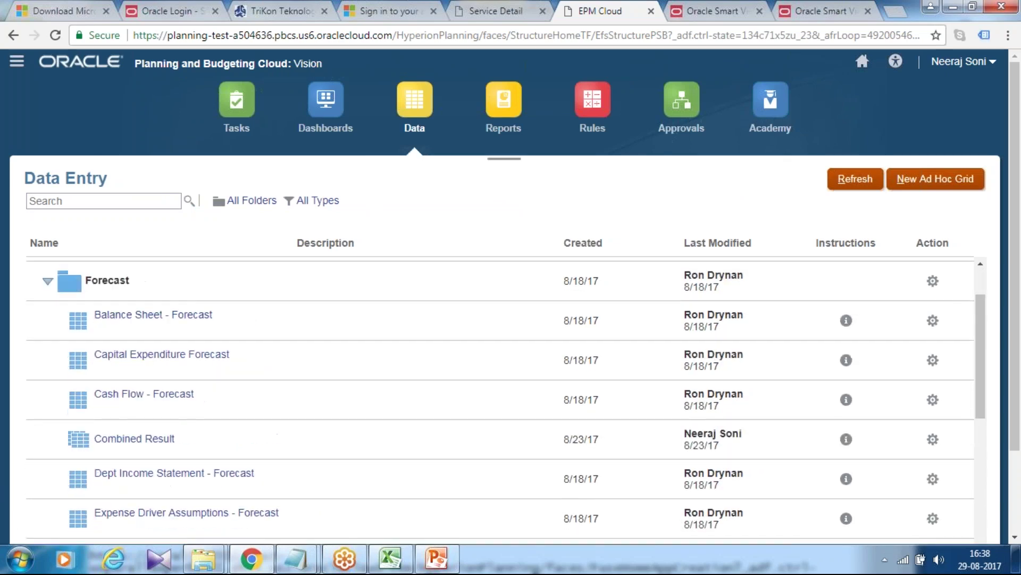
left_click(170, 318)
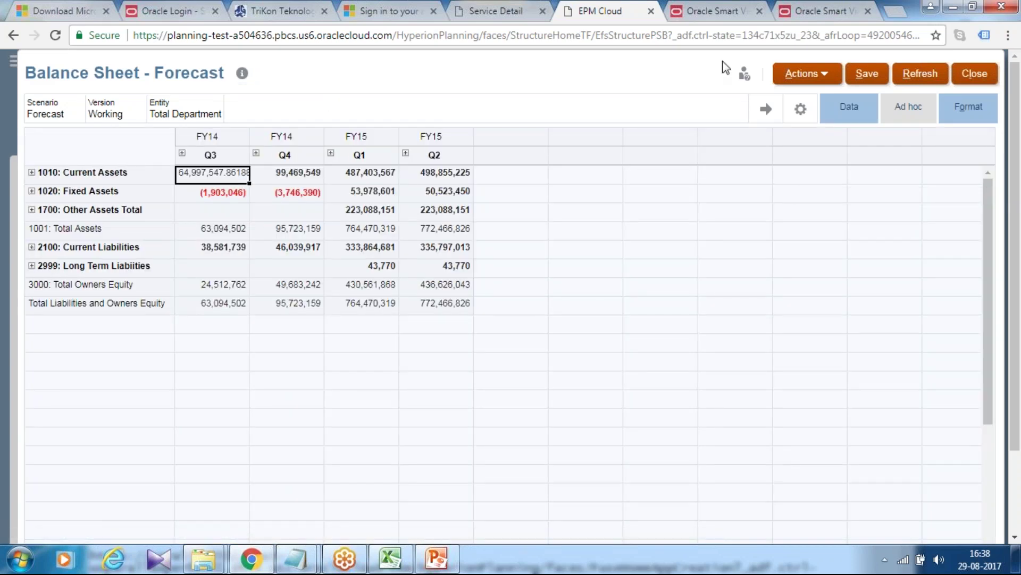
Send the Balance Sheet - Forecast form to Excel with Actions > Open in Smart View
left_click(804, 74)
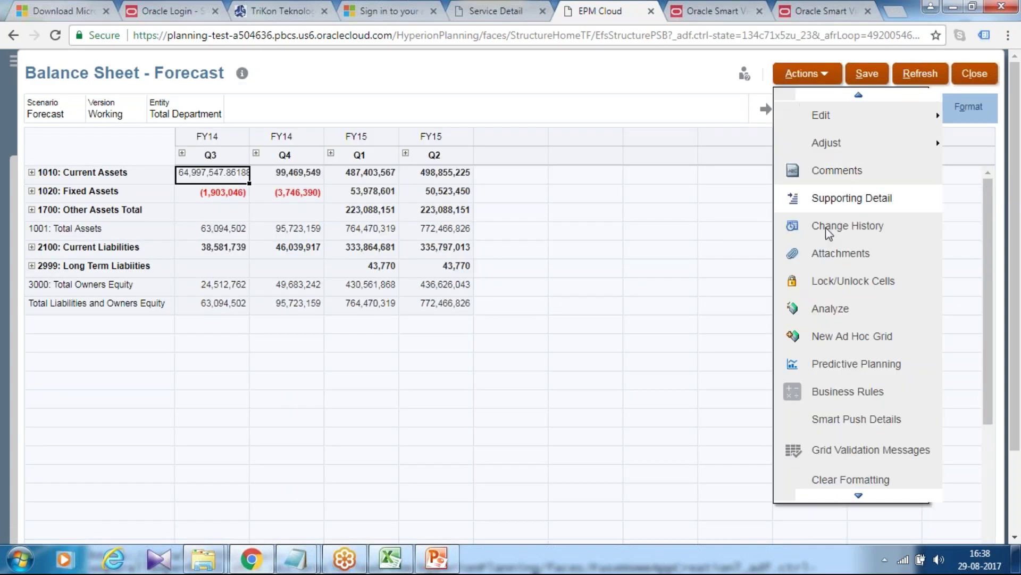
scroll(852, 277, "down", 2)
mouse_move(864, 389)
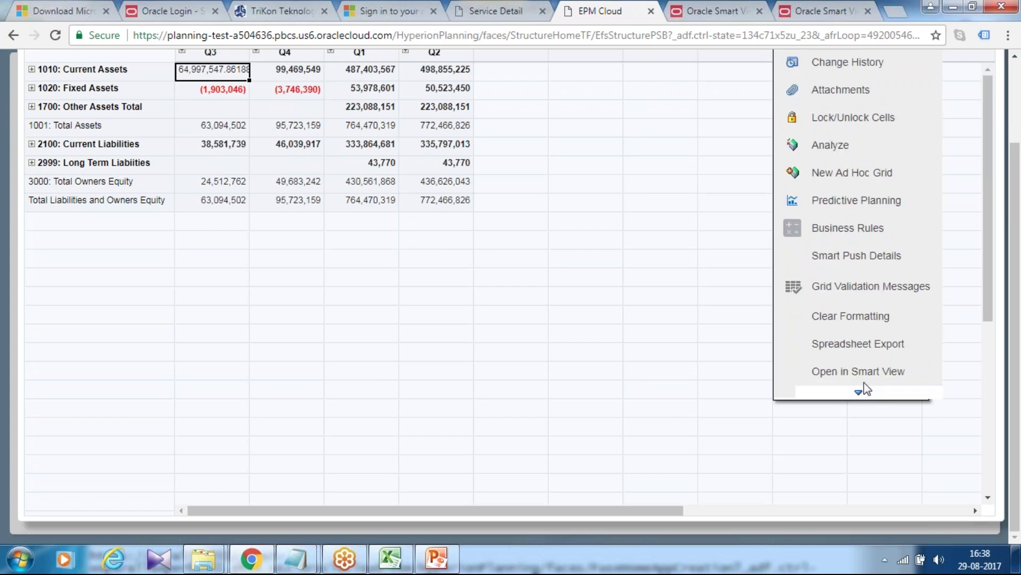
left_click(864, 372)
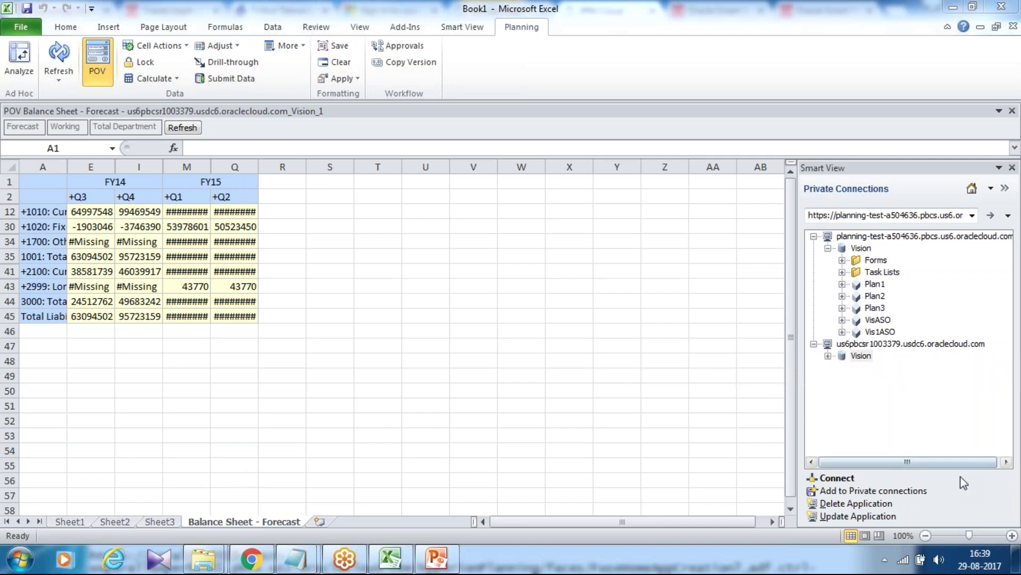
Return to PowerPoint and show slide 3, the closing 'Any Question?' slide
left_click(439, 558)
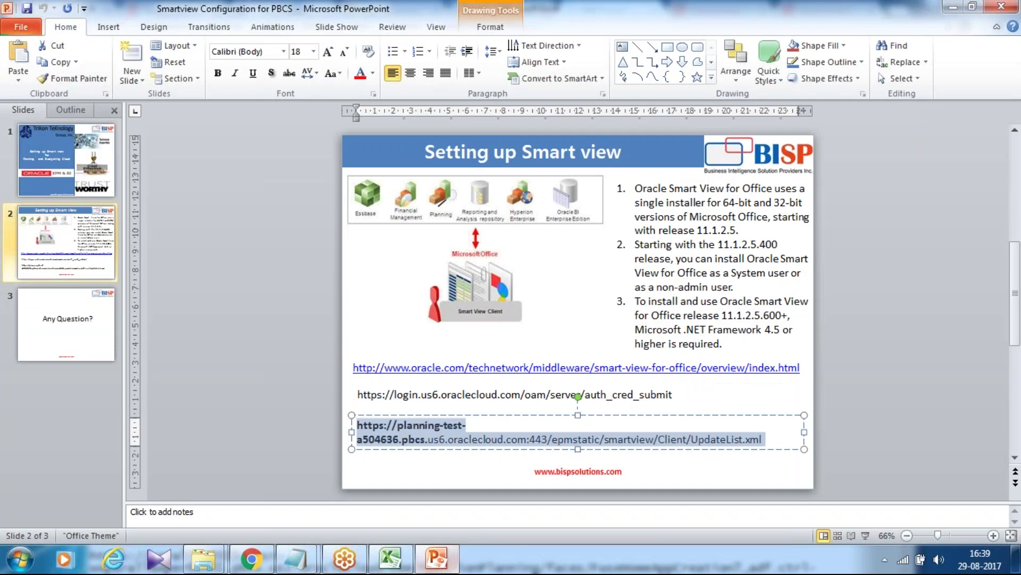
left_click(74, 327)
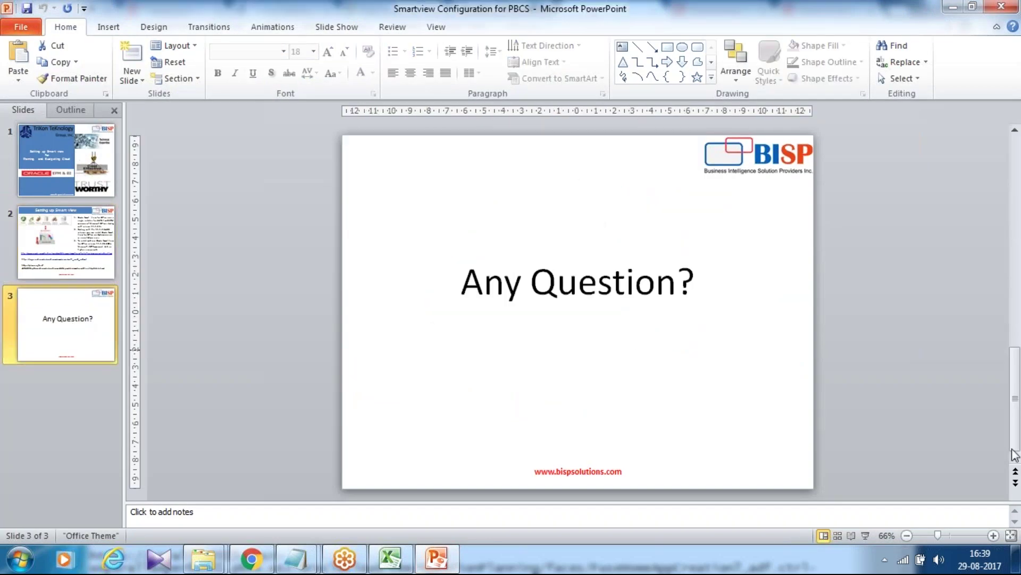